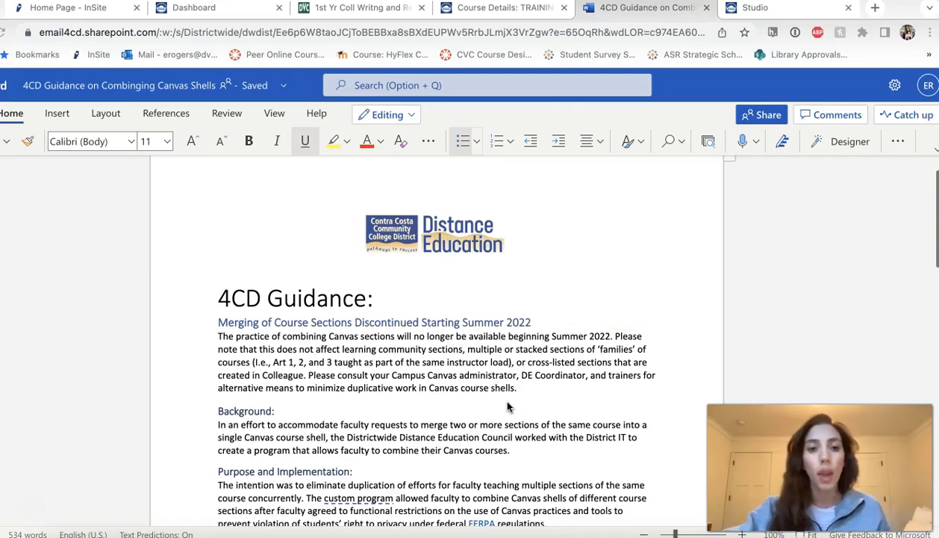
- Read through the 4CD guidance document down to the alternatives to combined sections
scroll(507, 406, "down", 10)
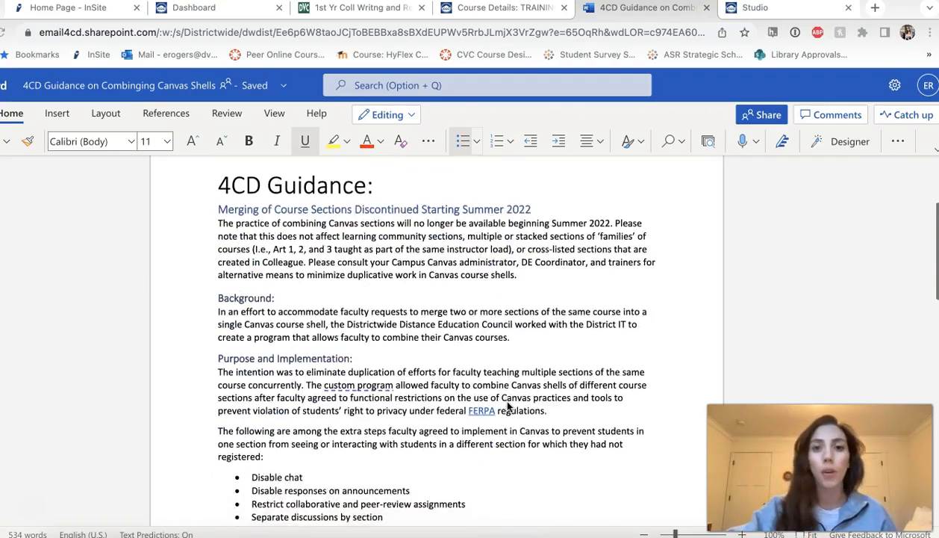
scroll(507, 406, "down", 6)
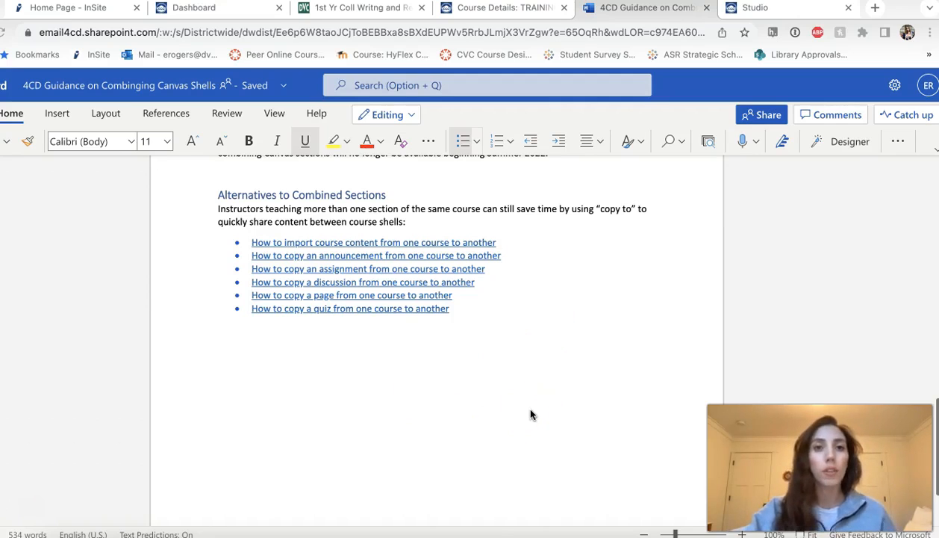
- Switch to the Spring 2022 1st Yr Coll Writng and Reading course and look through its modules
left_click(336, 13)
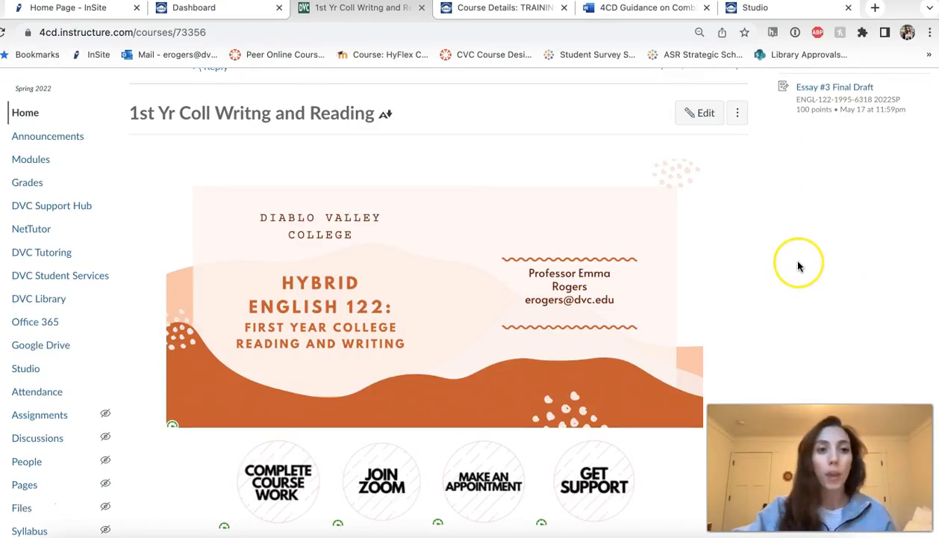
left_click(22, 161)
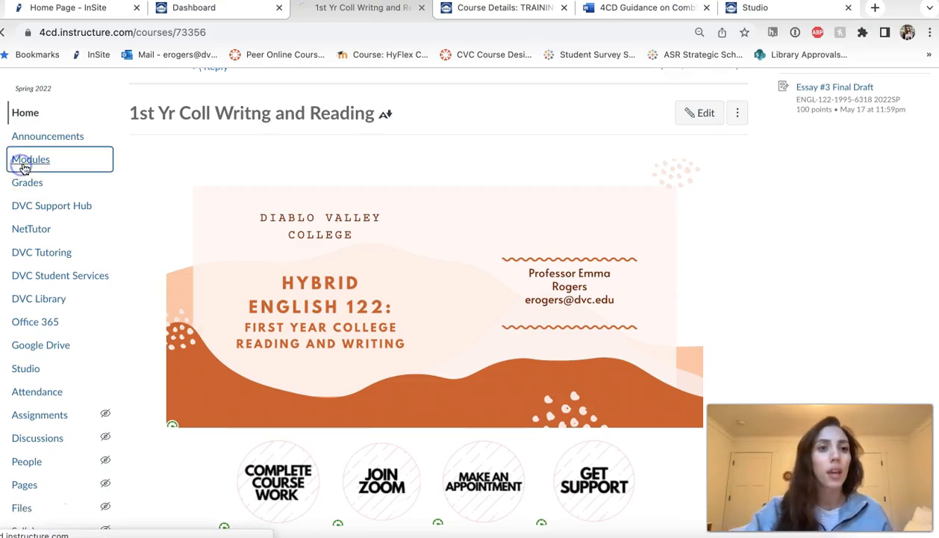
scroll(556, 403, "down", 5)
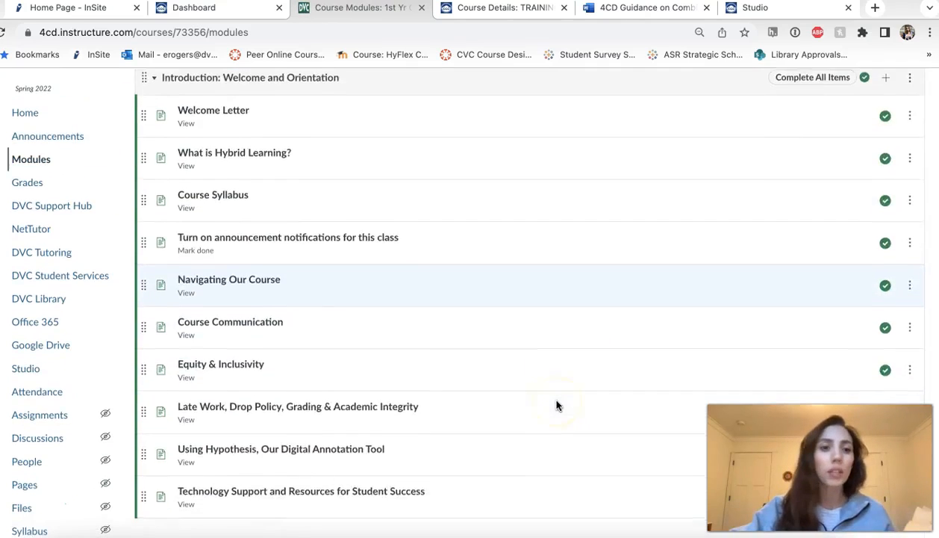
scroll(556, 406, "down", 1)
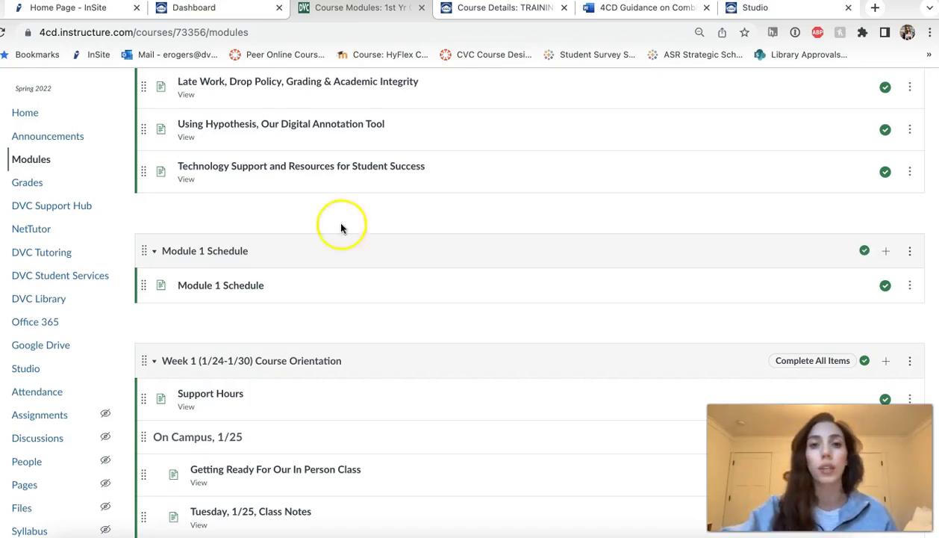
scroll(398, 227, "up", 3)
scroll(401, 232, "up", 3)
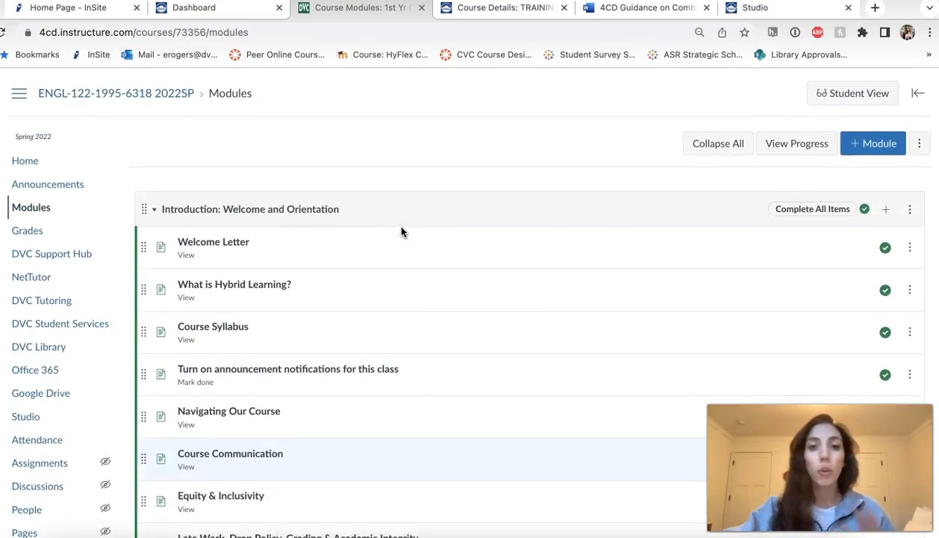
- Go to the home page of the empty training course and open its import of existing content
left_click(499, 11)
left_click(25, 141)
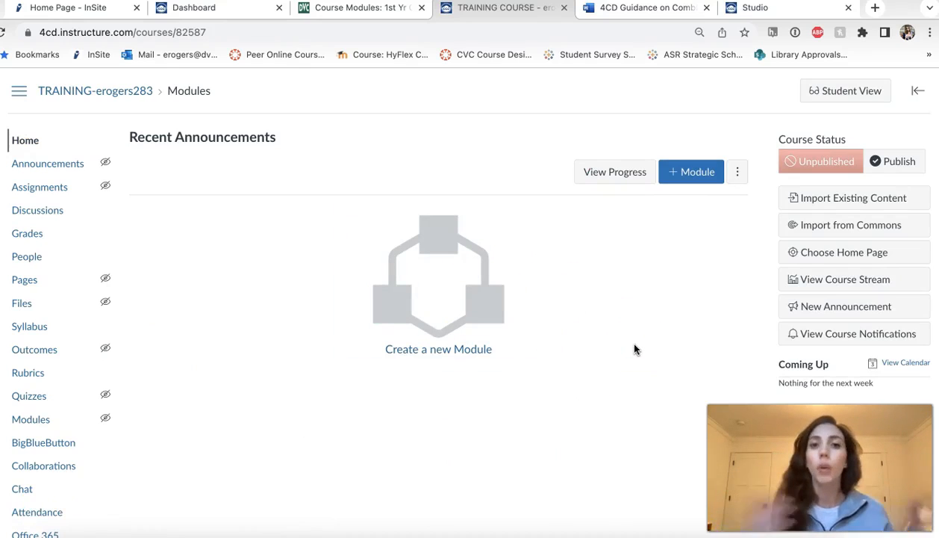
left_click(699, 305)
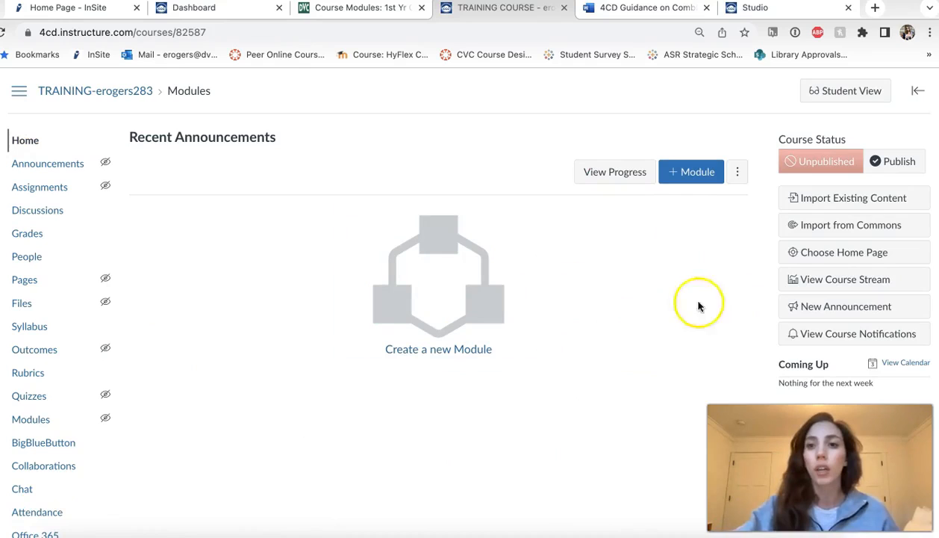
left_click(859, 199)
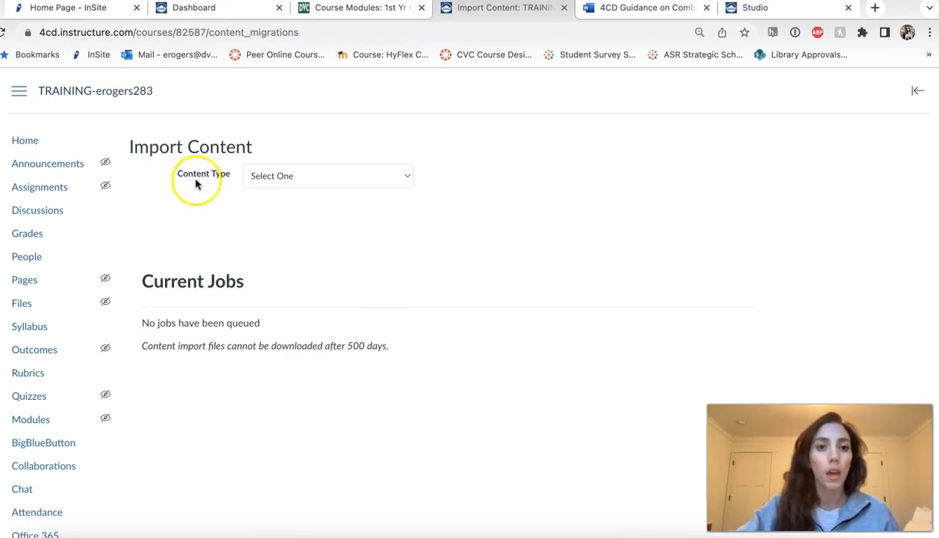
- Import all content from the Spring 2022 course 1st Yr Coll Writng and Reading, using Copy a Canvas Course as the content type
left_click(355, 175)
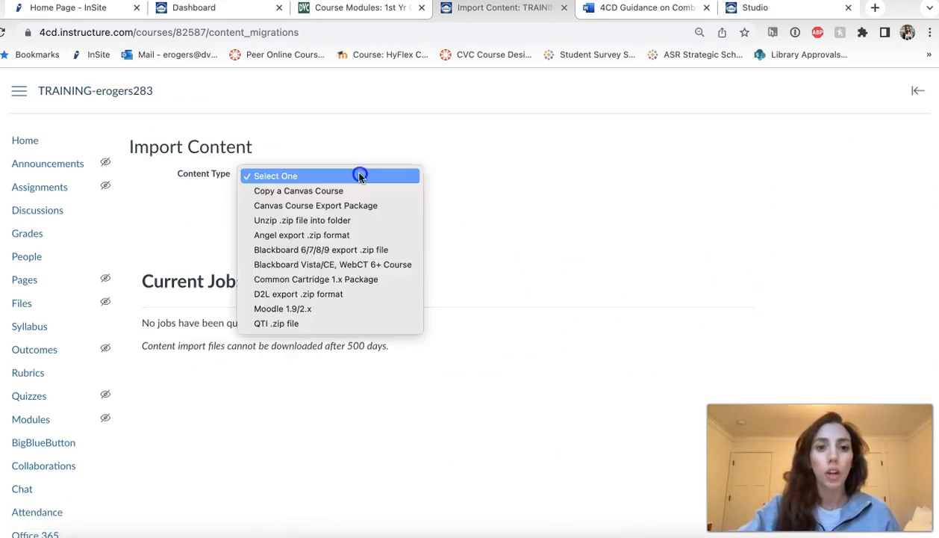
left_click(307, 192)
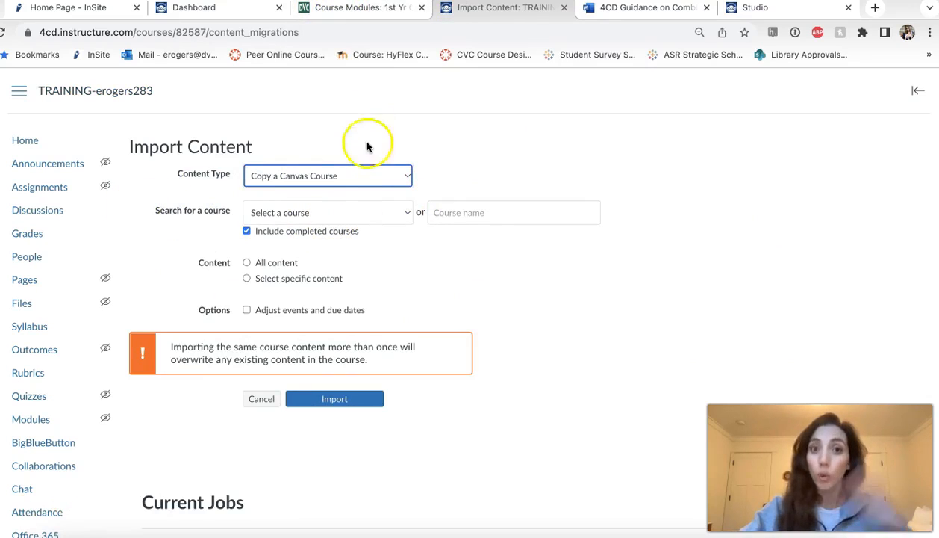
left_click(365, 217)
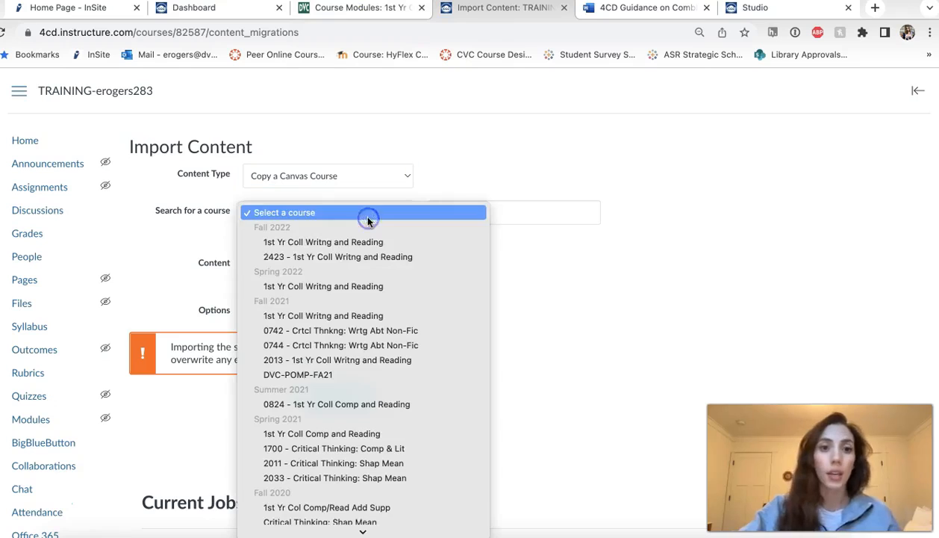
left_click(325, 287)
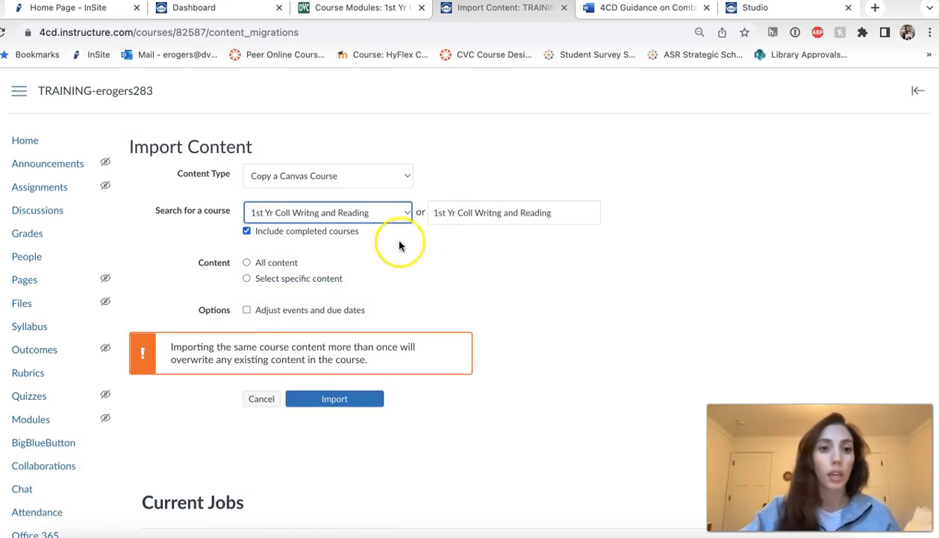
left_click(247, 263)
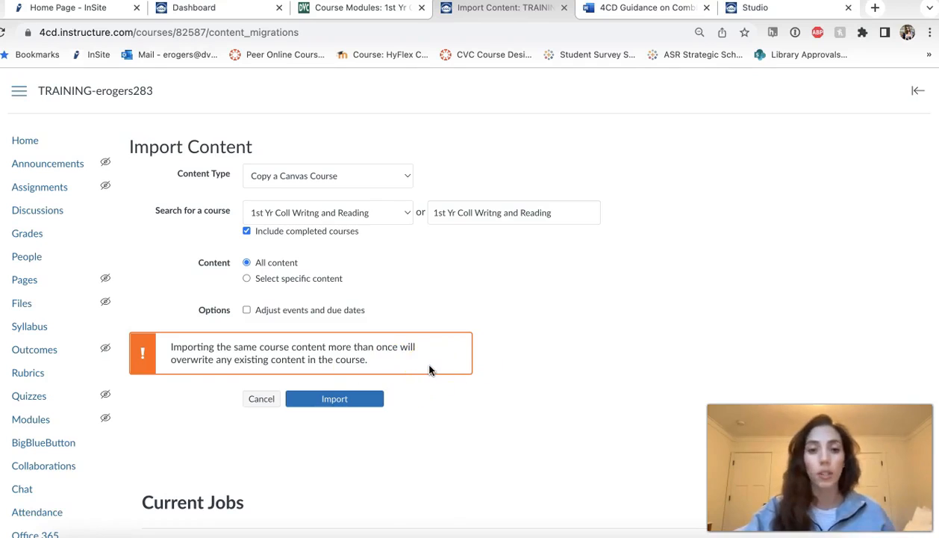
left_click(323, 402)
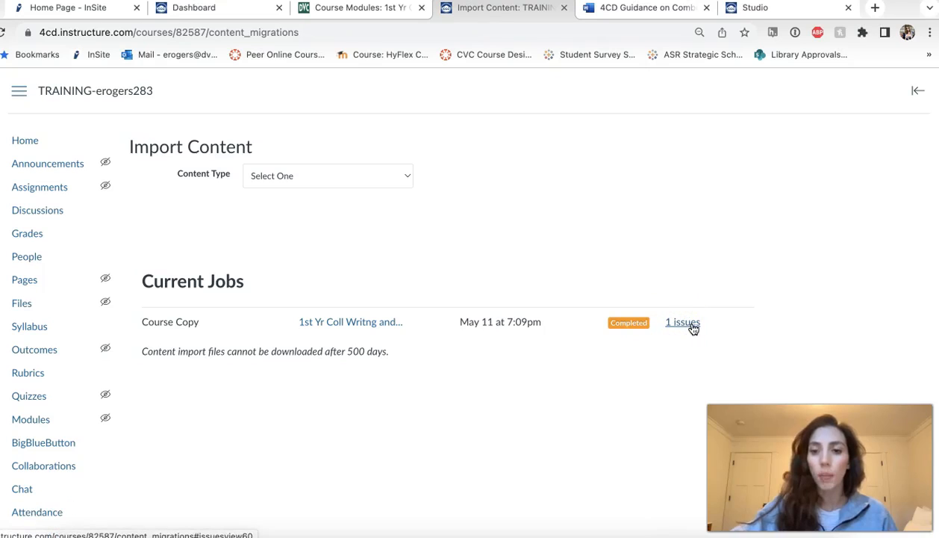
- Show the issues of the course copy job and examine the imported page with missing links
left_click(682, 322)
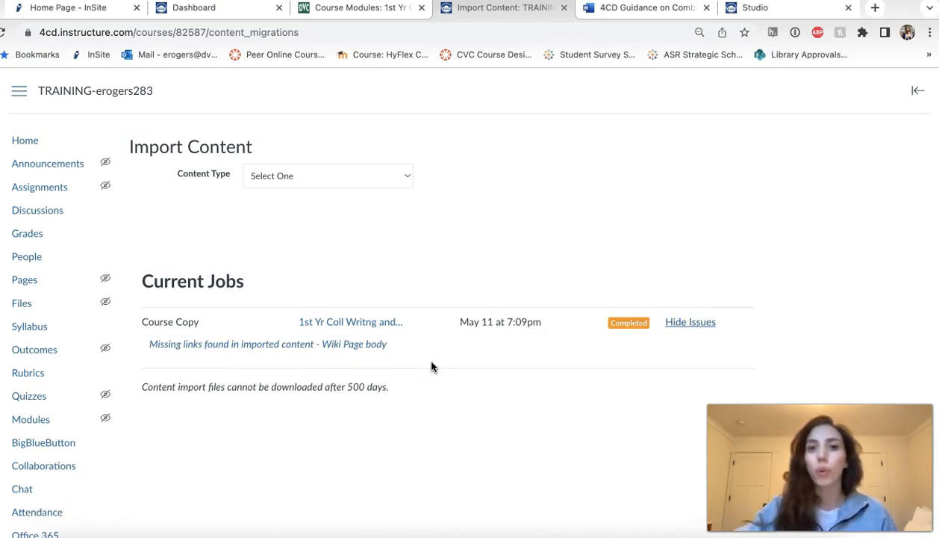
left_click(299, 346)
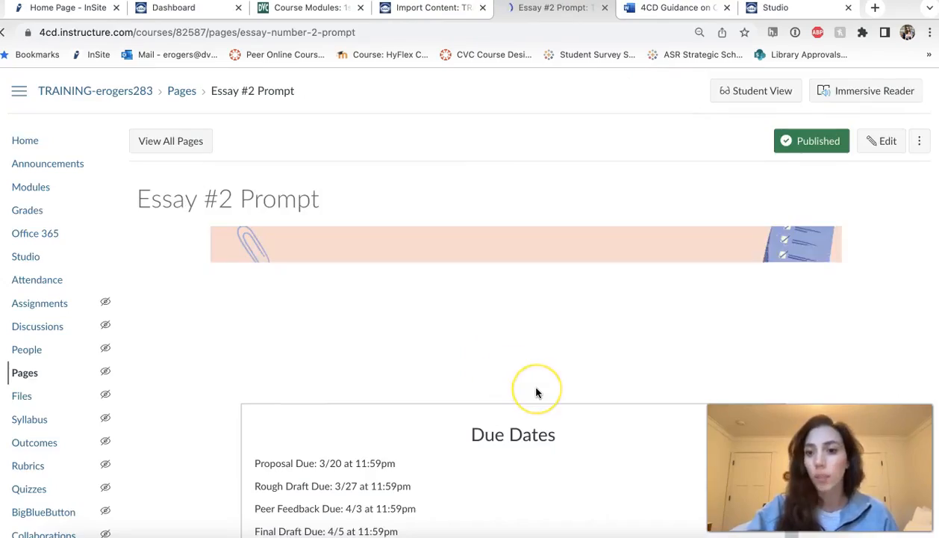
scroll(536, 389, "down", 10)
scroll(537, 389, "down", 5)
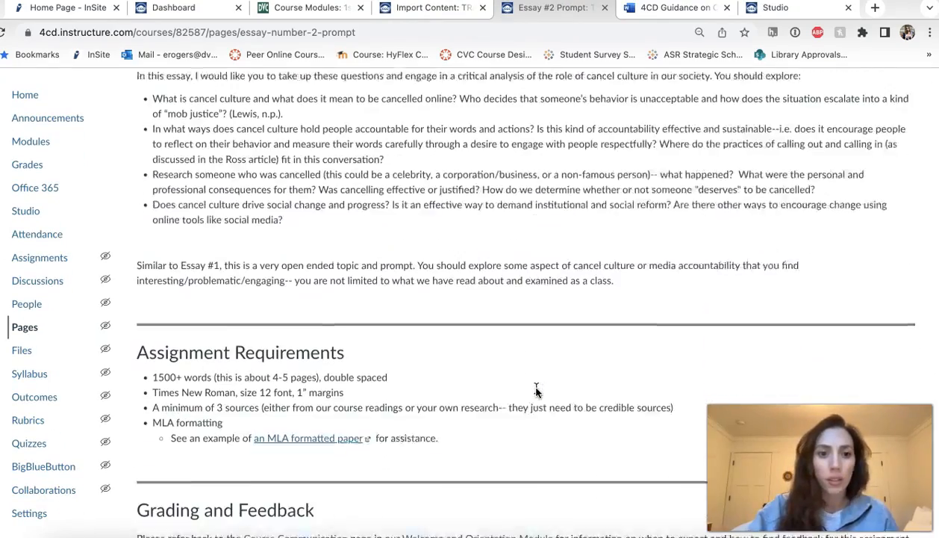
scroll(546, 409, "up", 2)
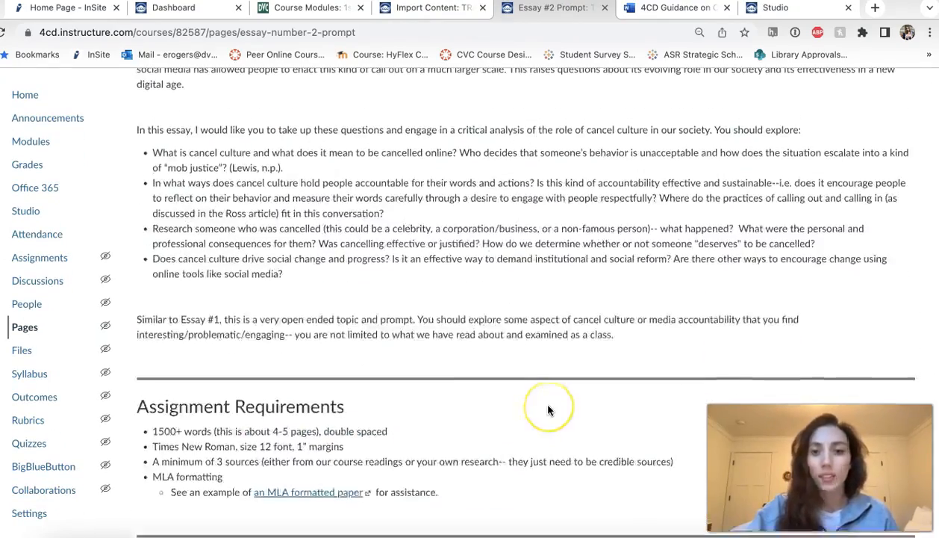
- Return to the training course and check the imported content on its home page
left_click(431, 9)
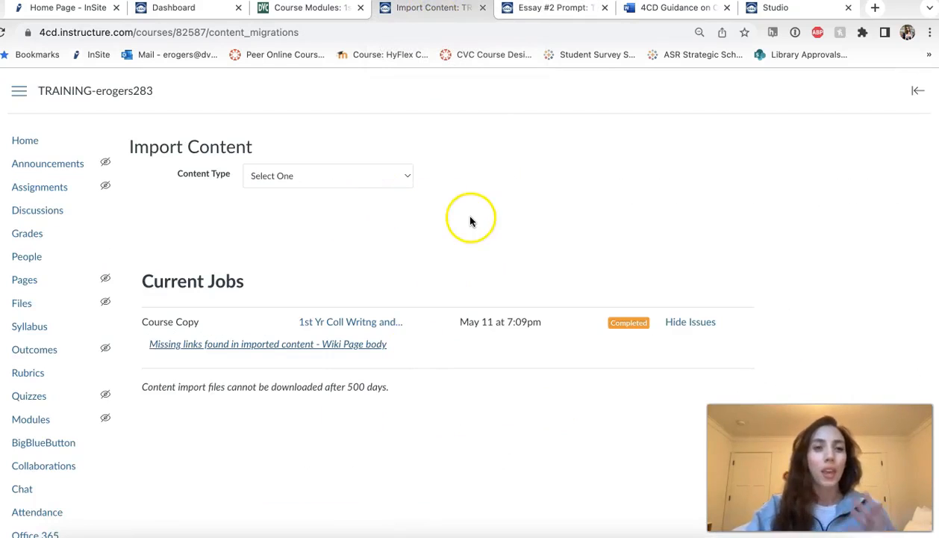
left_click(23, 143)
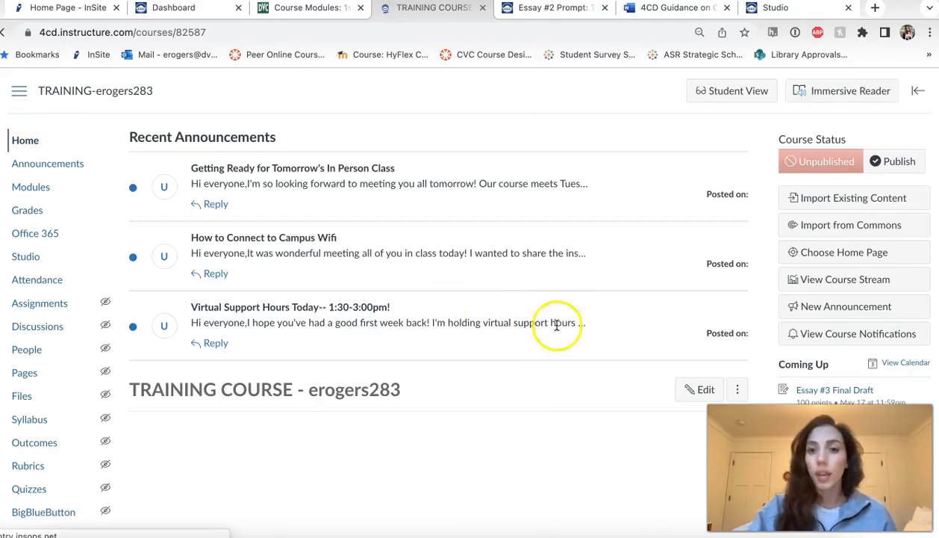
scroll(516, 425, "down", 3)
scroll(517, 426, "down", 4)
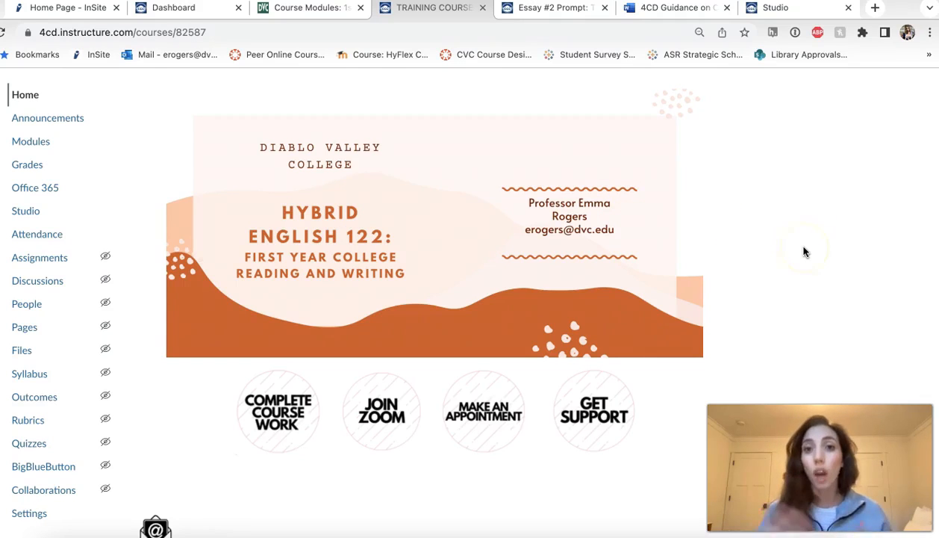
- Open the Orientation Quiz from the Week 1 module of the Spring 2022 writing course
left_click(289, 11)
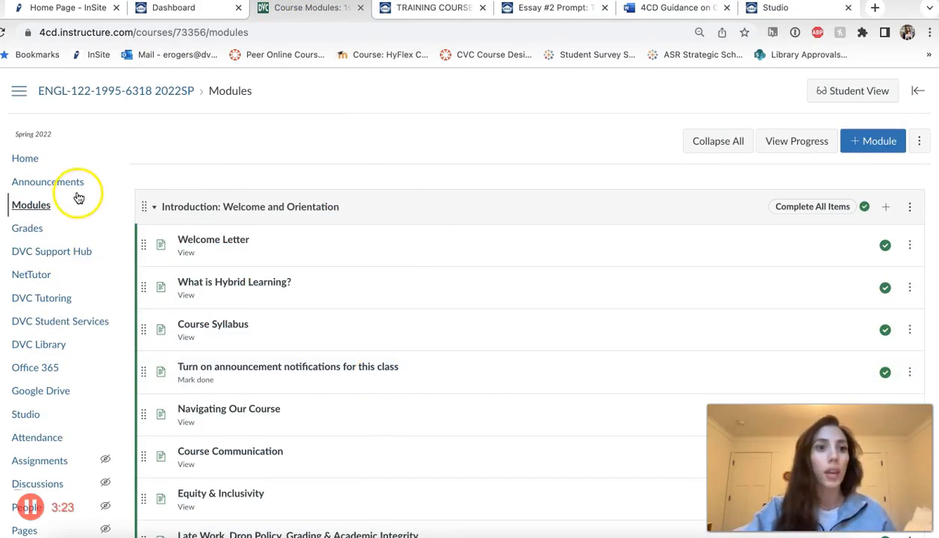
scroll(342, 394, "down", 6)
scroll(344, 398, "down", 5)
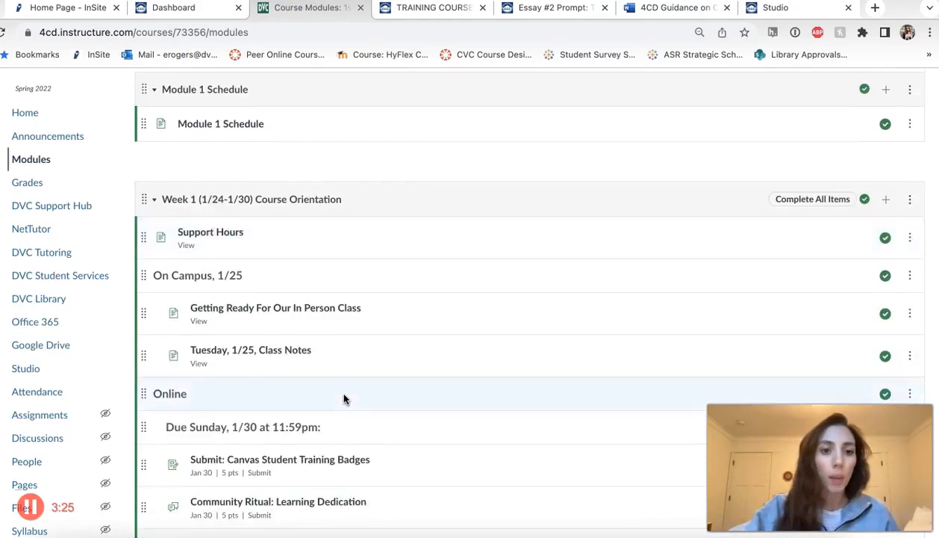
left_click(225, 335)
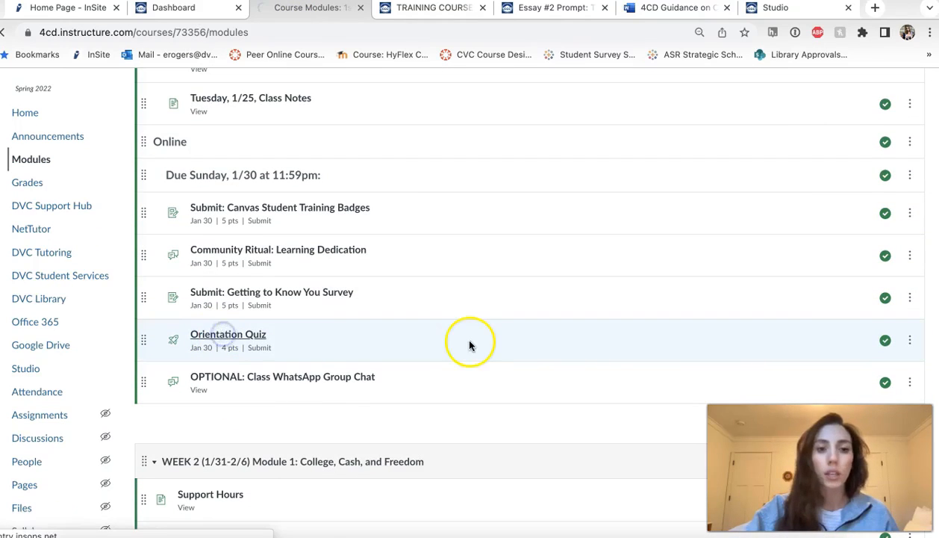
scroll(435, 457, "down", 4)
scroll(435, 459, "up", 4)
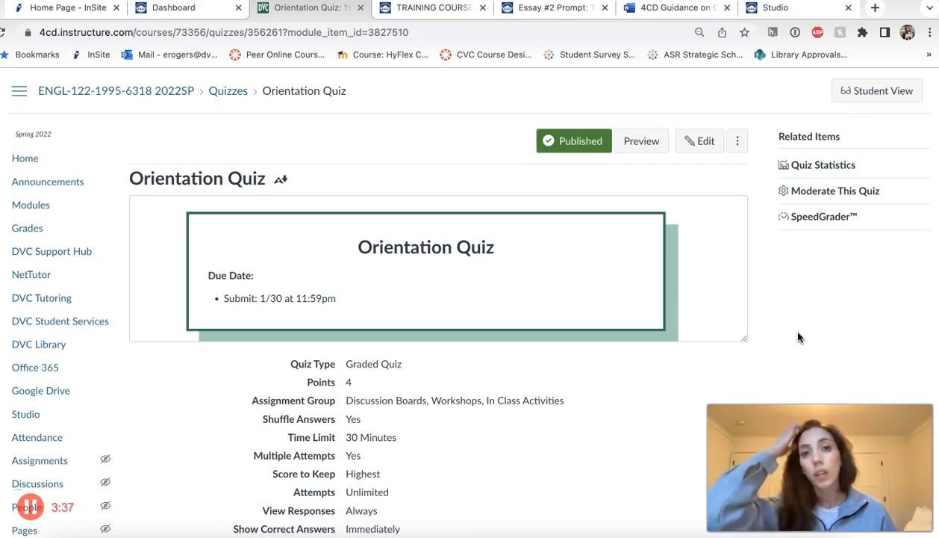
- Copy the Orientation Quiz to the training course, searching for it with "training" and choosing no module
left_click(739, 143)
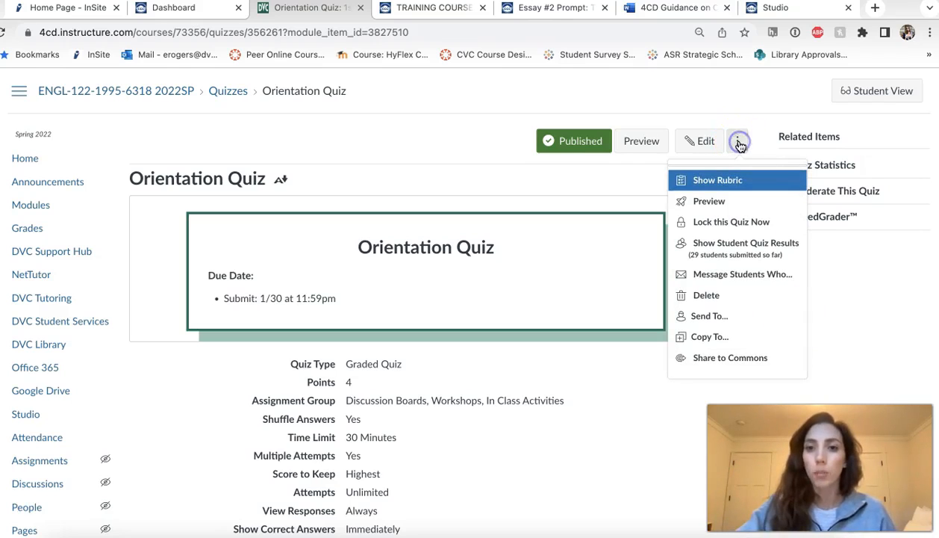
left_click(709, 340)
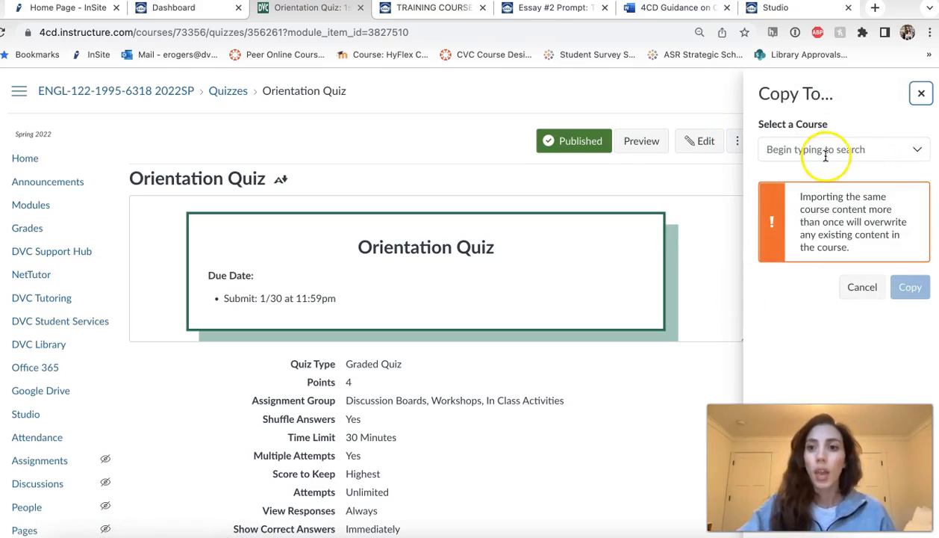
left_click(801, 153)
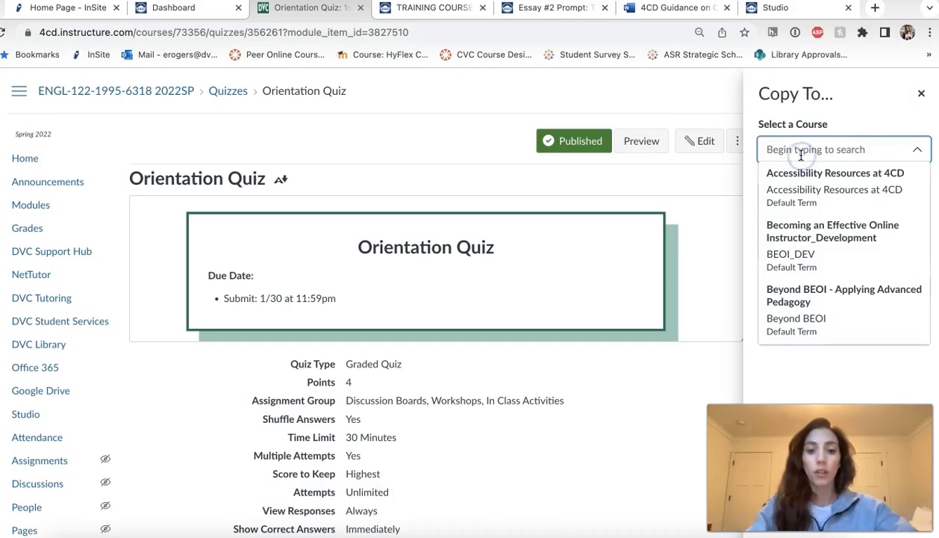
type("training")
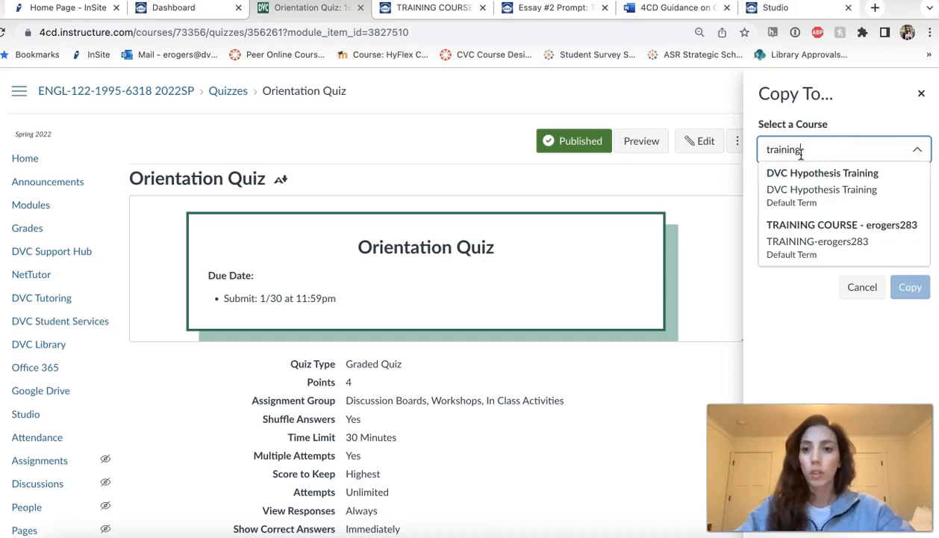
left_click(794, 236)
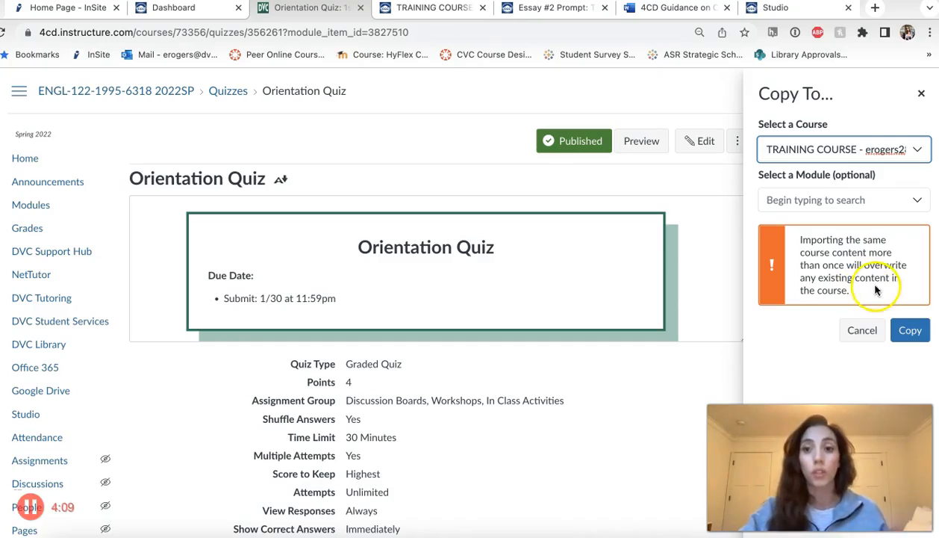
left_click(916, 332)
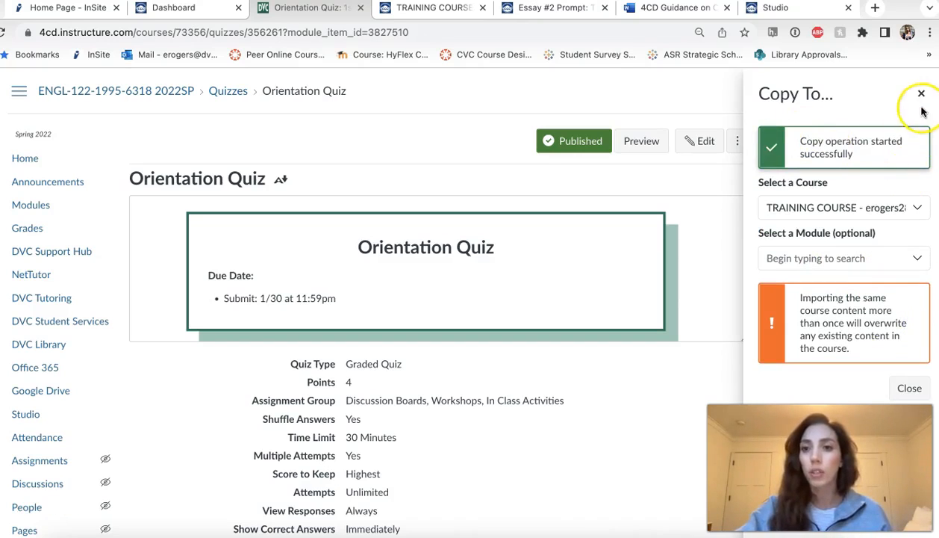
- Open the Orientation Quiz from the training course's modules and look over its additional options
left_click(413, 9)
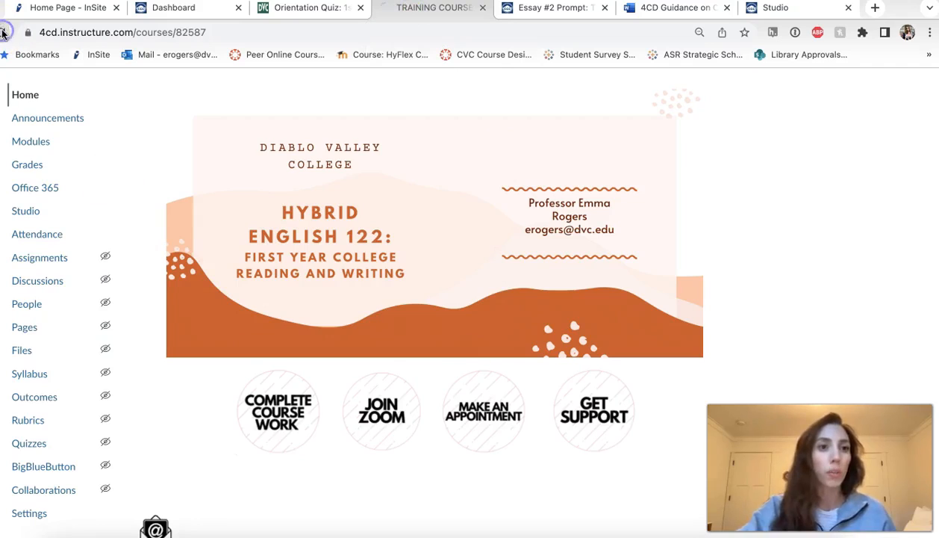
scroll(401, 176, "down", 3)
scroll(401, 175, "up", 3)
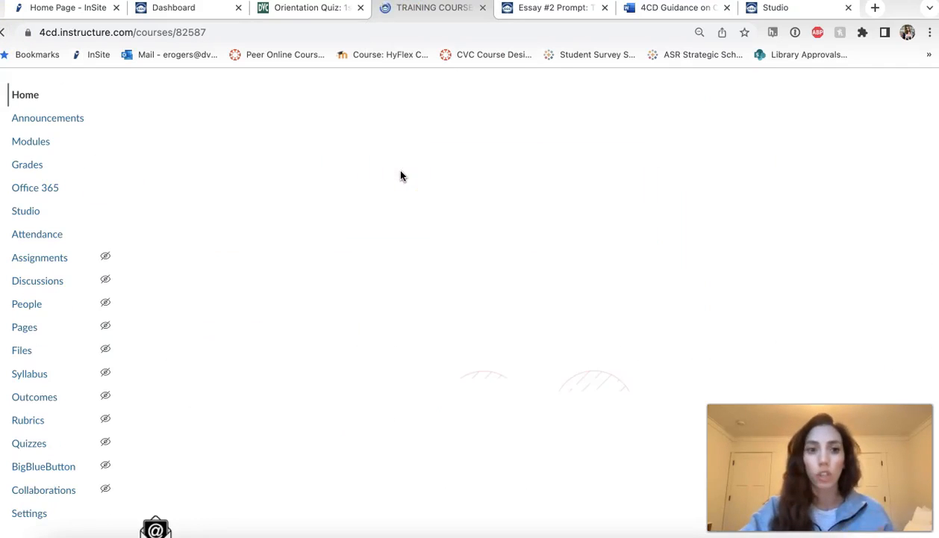
left_click(32, 142)
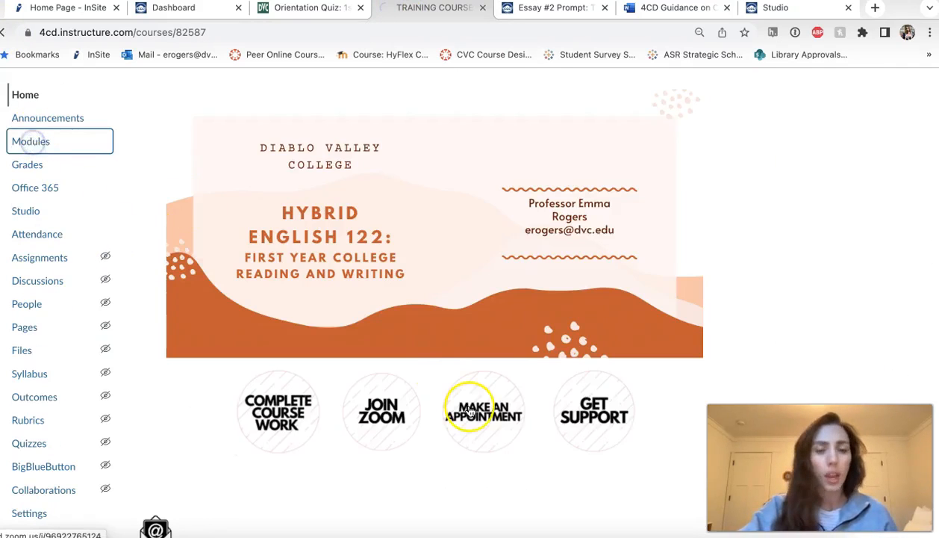
scroll(539, 434, "down", 15)
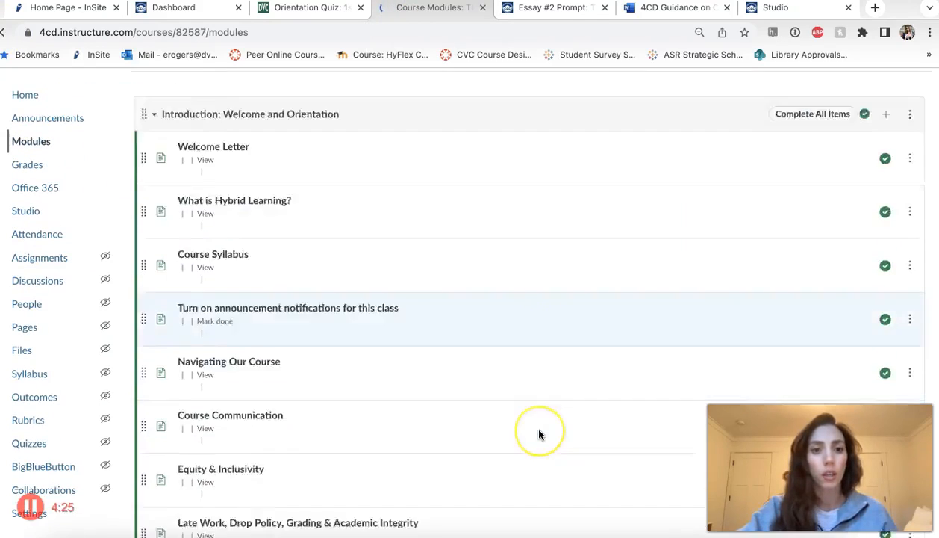
left_click(237, 380)
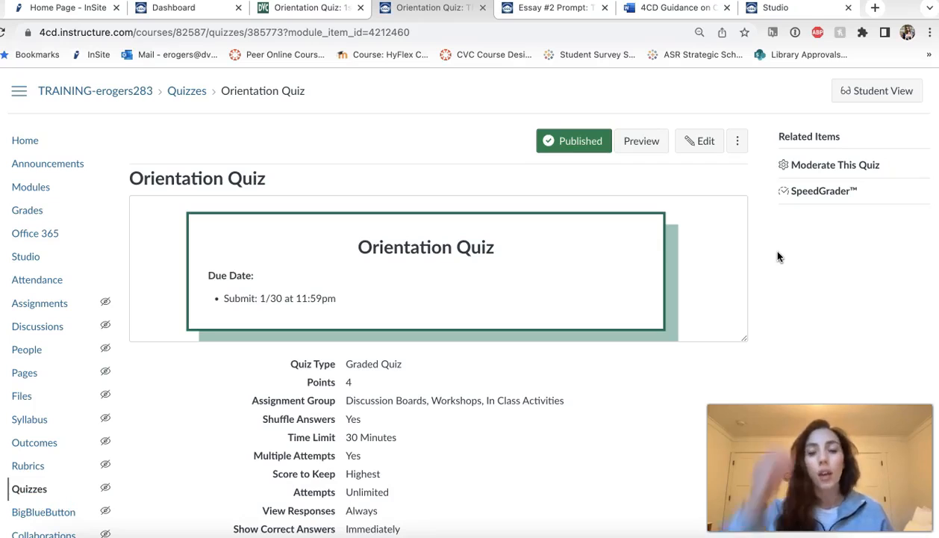
left_click(739, 136)
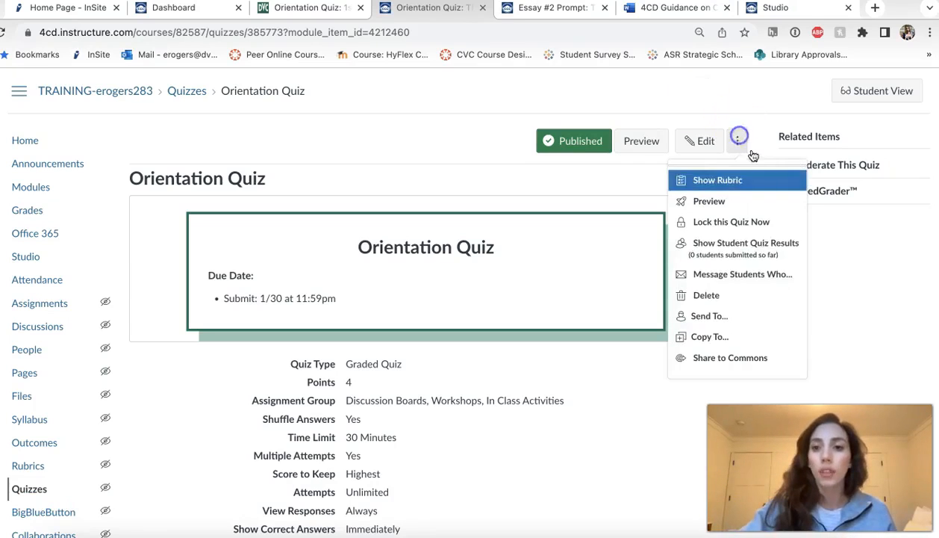
left_click(858, 318)
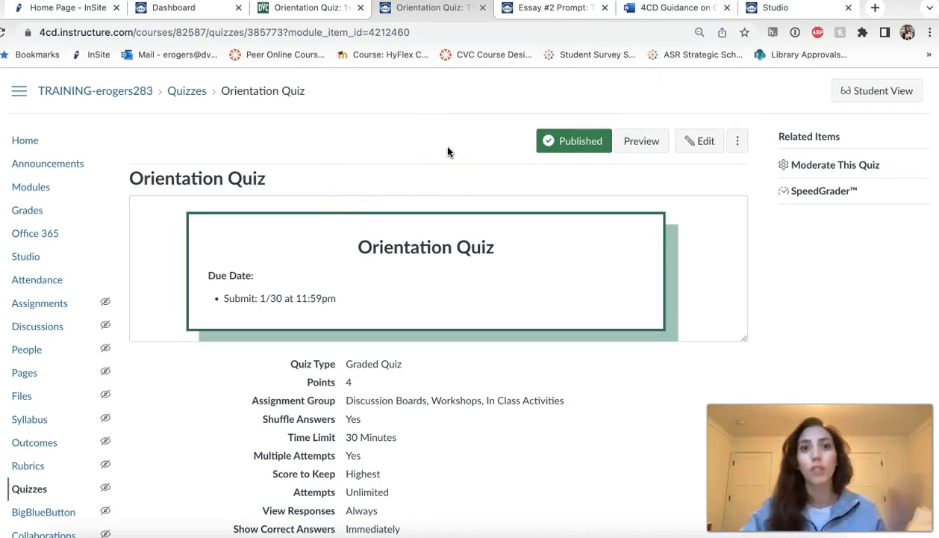
- Return to the Spring 2022 course, dismiss the quiz copy pane, and open the "Final Class Reminders!" announcement
left_click(303, 10)
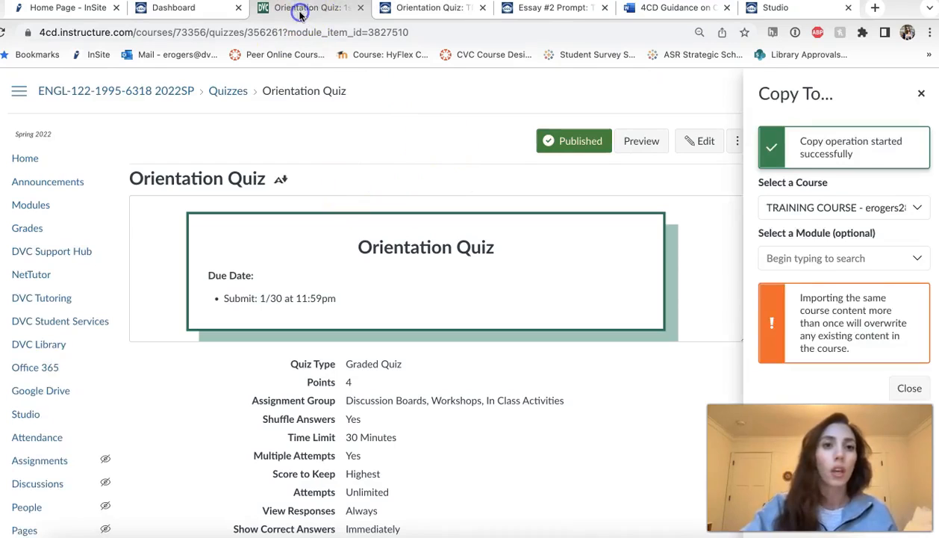
left_click(921, 93)
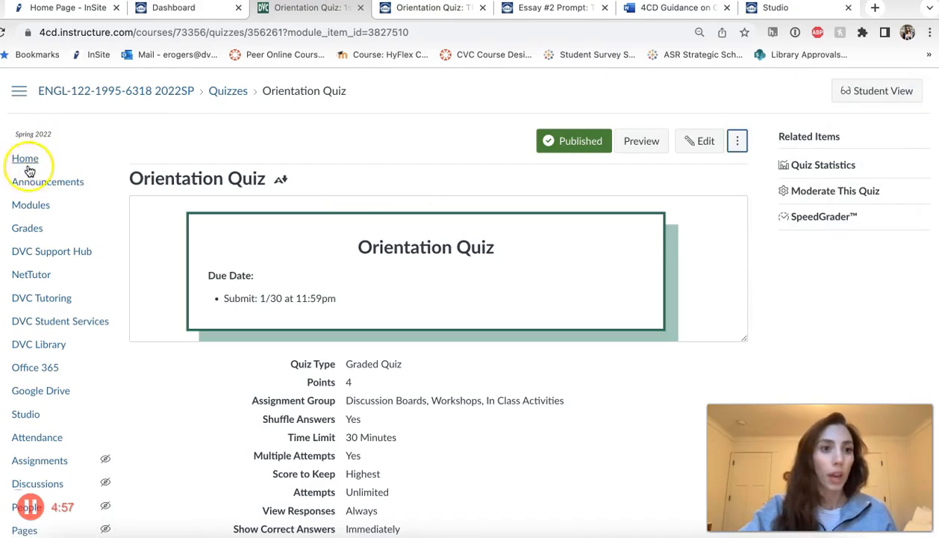
left_click(40, 186)
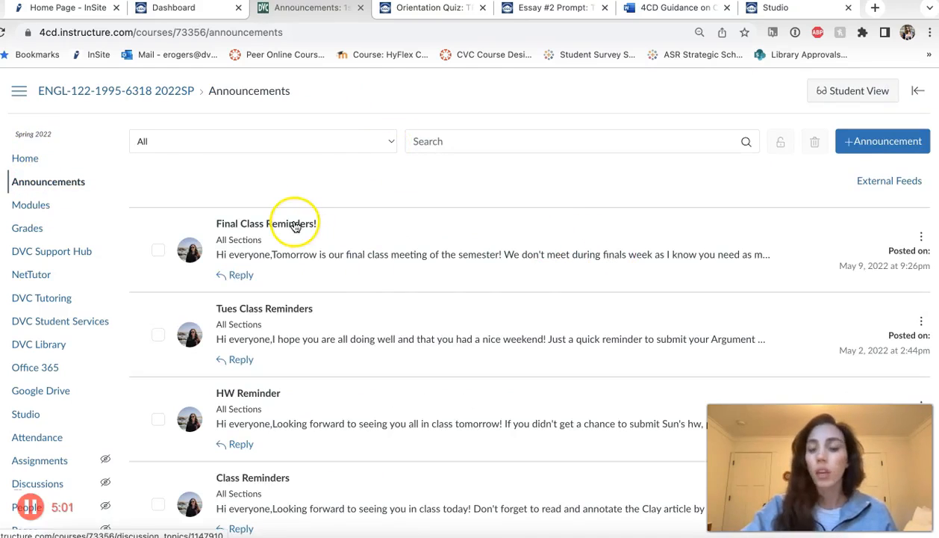
left_click(297, 226)
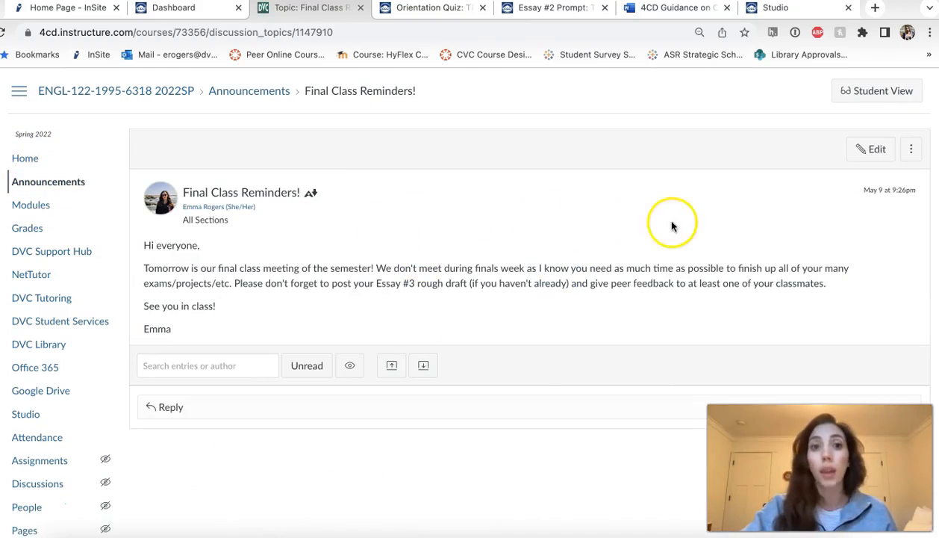
- Copy the "Final Class Reminders!" announcement to the training course, searching for it with "training" and choosing no module
left_click(911, 148)
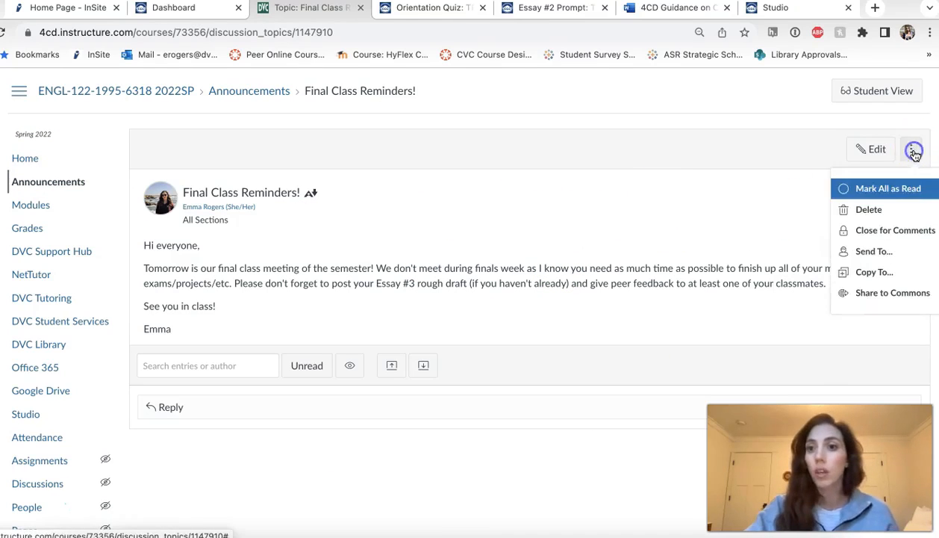
left_click(879, 275)
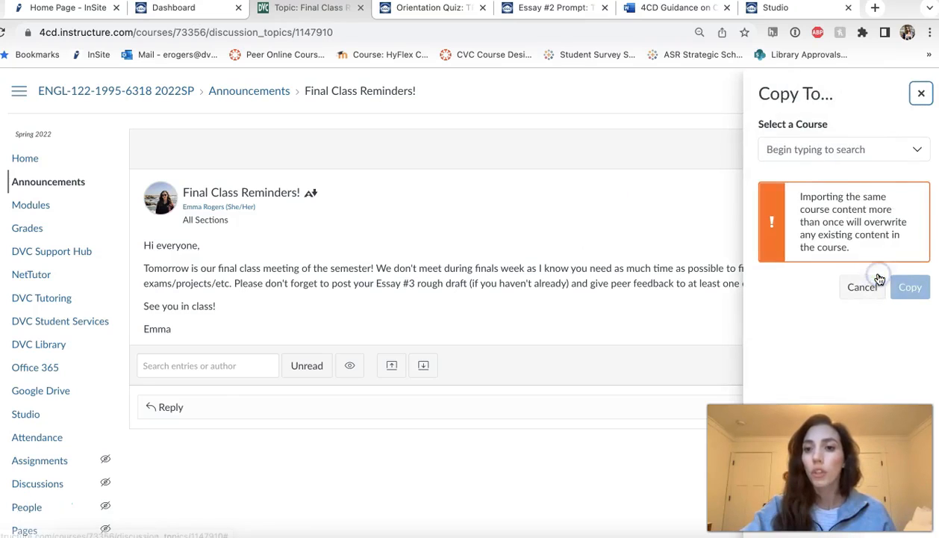
left_click(841, 149)
type("training")
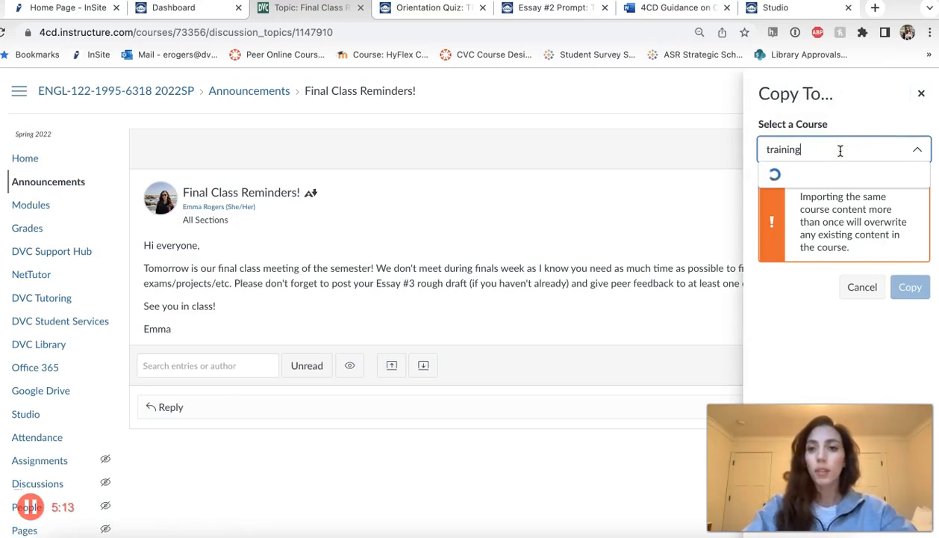
left_click(834, 228)
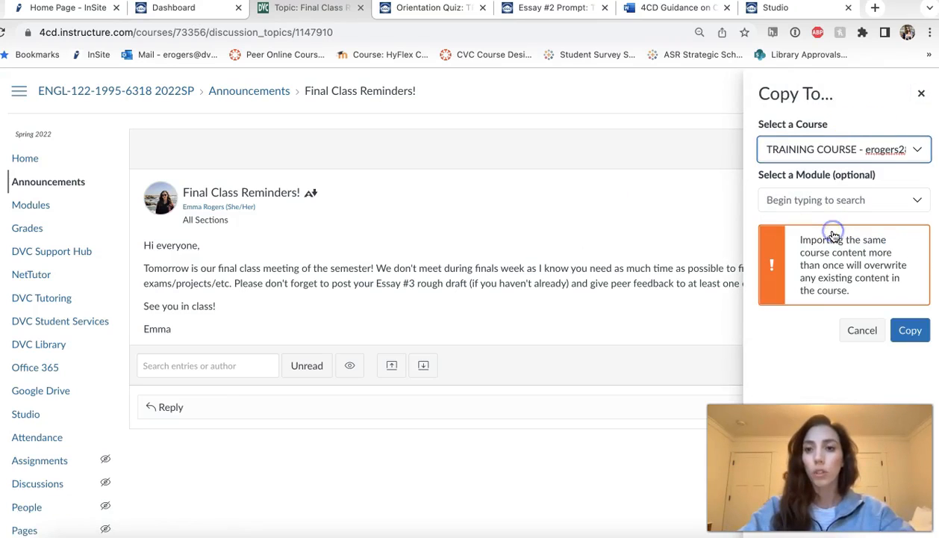
left_click(909, 330)
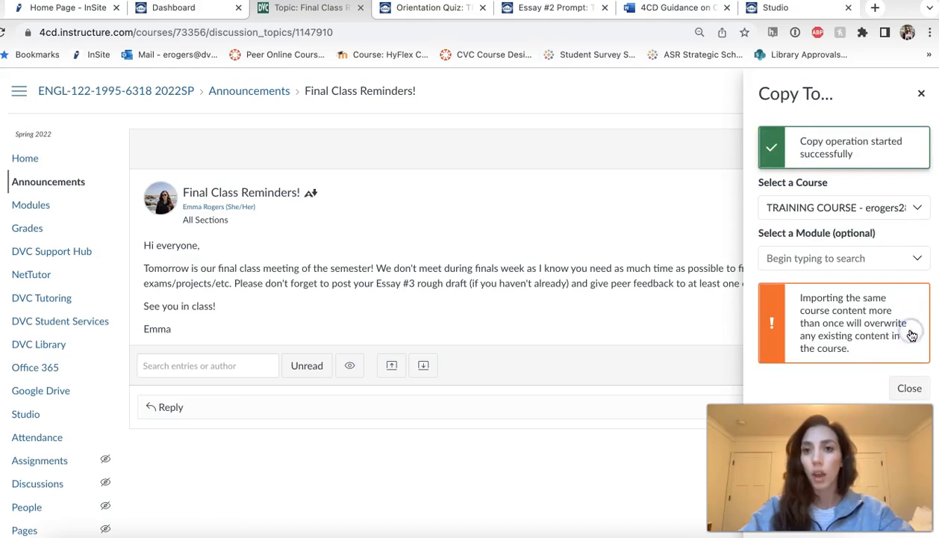
- Check the training course's announcements for the copied "Final Class Reminders!" announcement
left_click(421, 10)
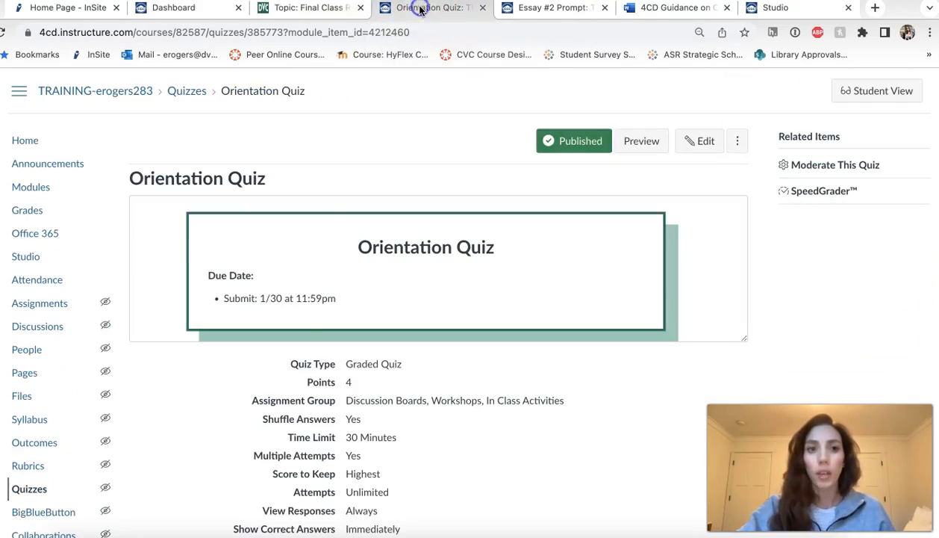
left_click(50, 164)
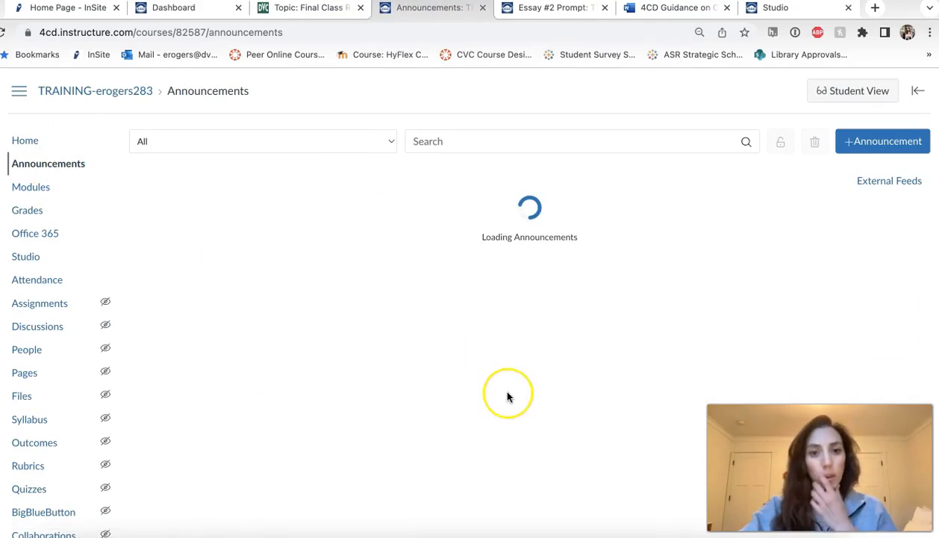
scroll(507, 396, "down", 20)
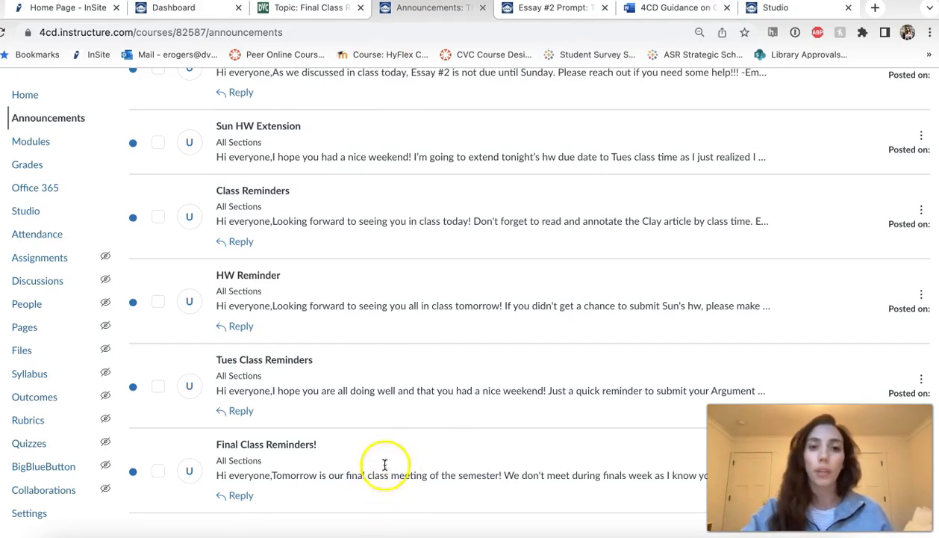
- Return to the training course's home page and switch to the Word document with the guidance on combining Canvas shells
left_click(26, 97)
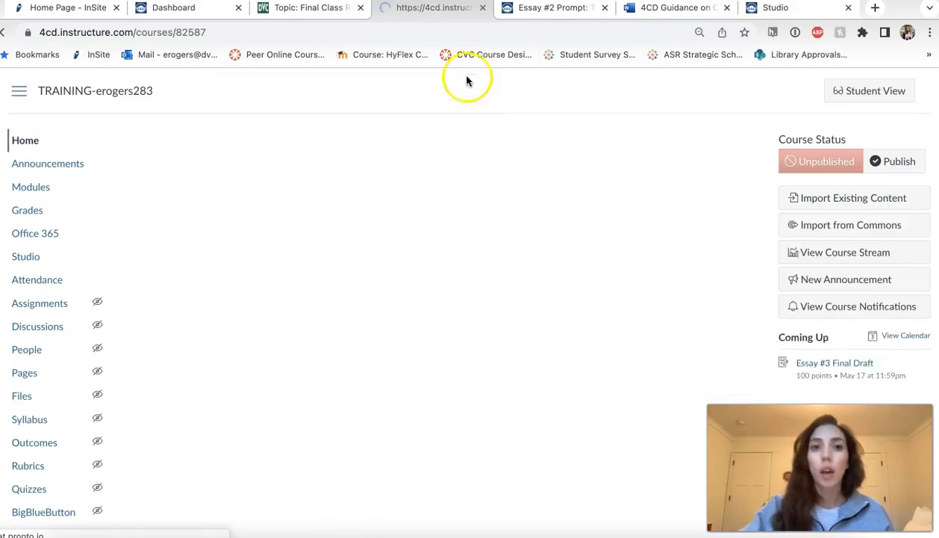
left_click(661, 11)
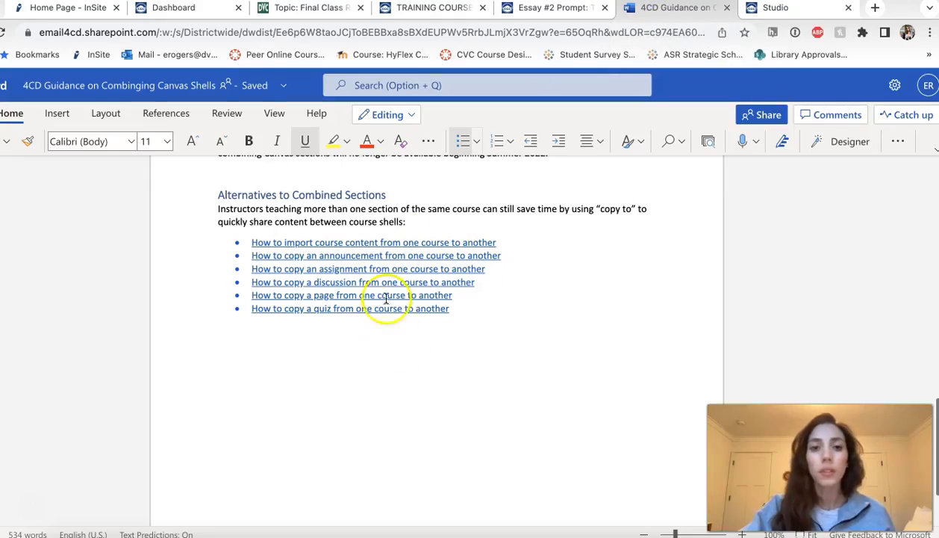